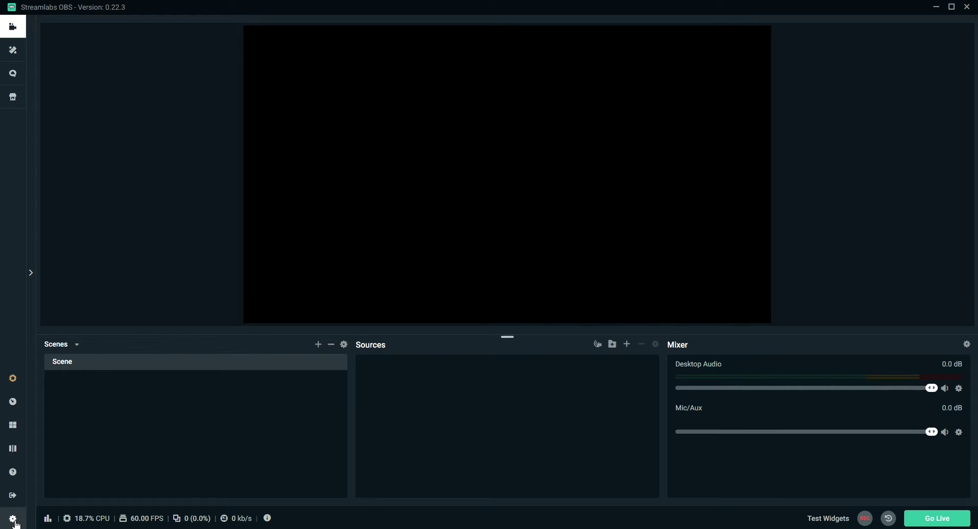
# - Review the streaming destination in Settings, then return to the editor
pyautogui.click(18, 521)
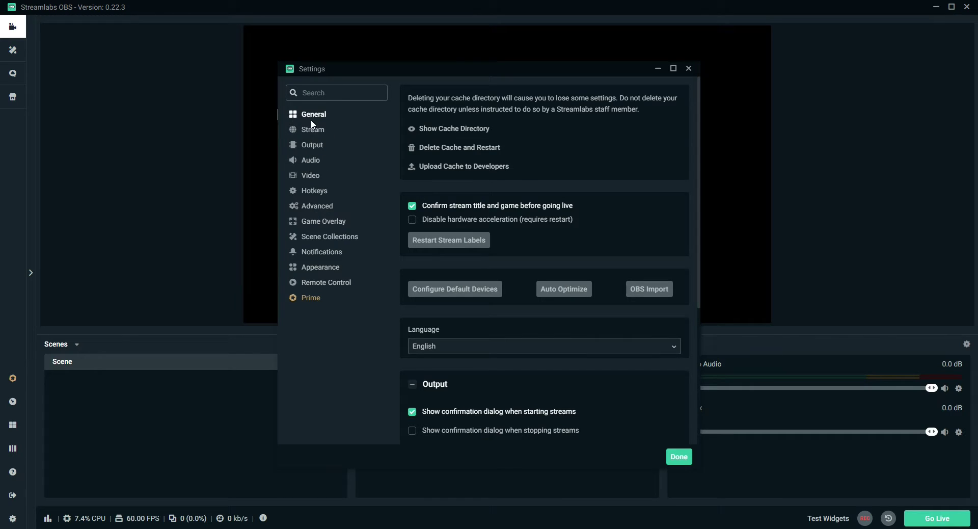
pyautogui.click(309, 132)
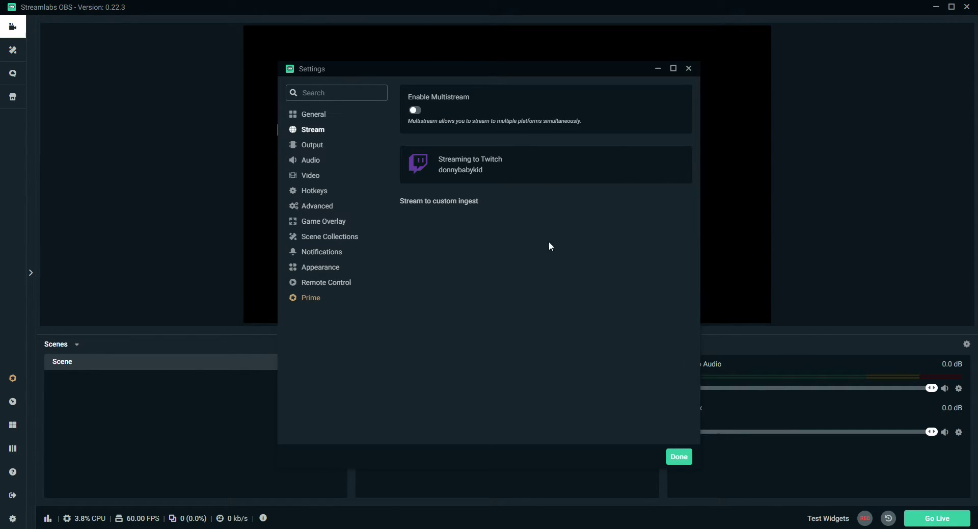
pyautogui.click(682, 461)
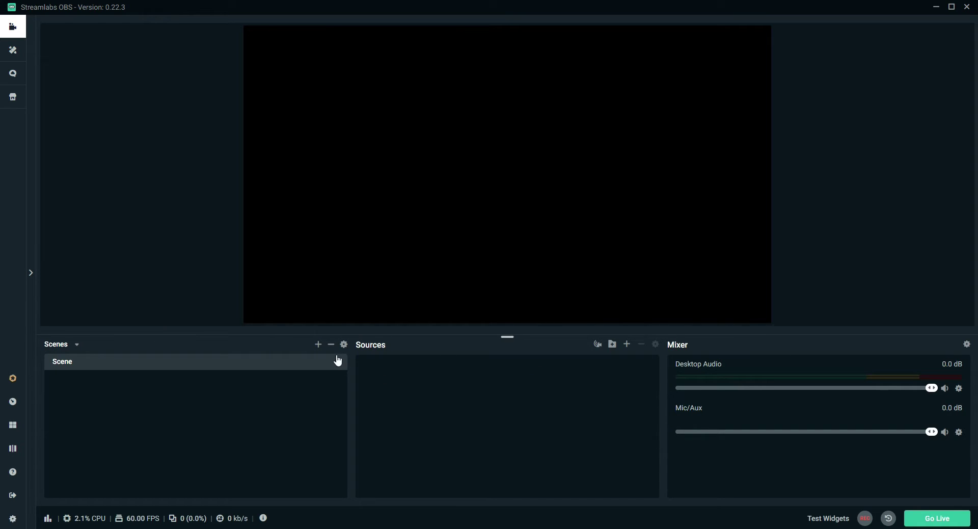
# - Add a Video Capture Device source, keeping its default name 'Video Capture Device'
pyautogui.moveTo(364, 346)
pyautogui.click(628, 345)
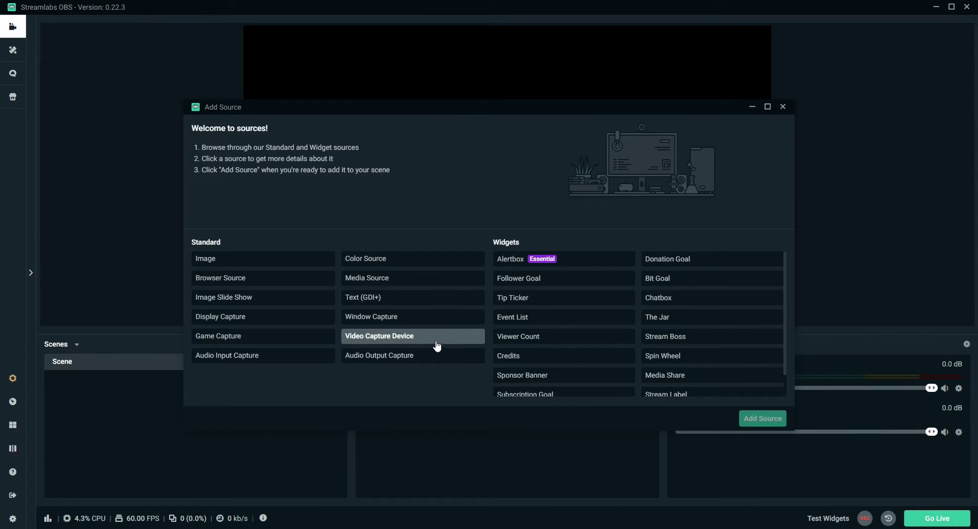
pyautogui.click(411, 339)
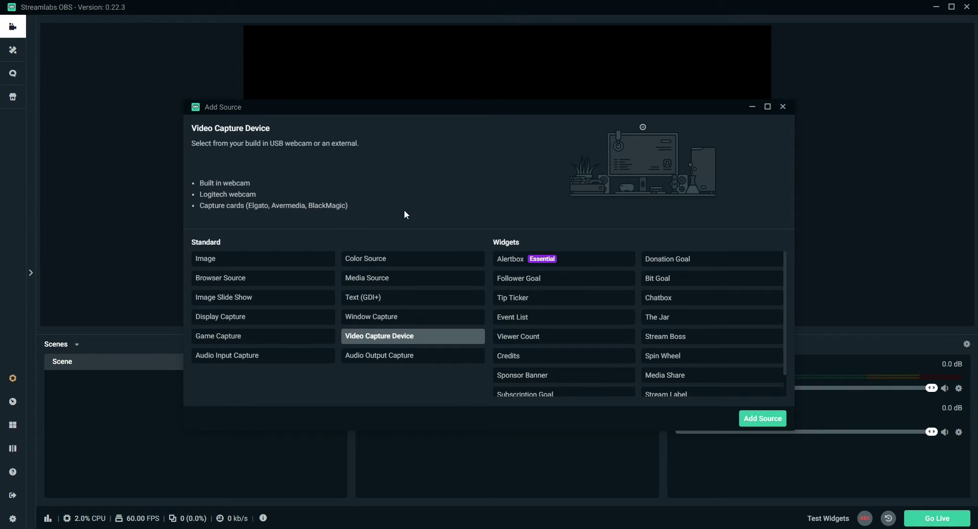
pyautogui.click(754, 420)
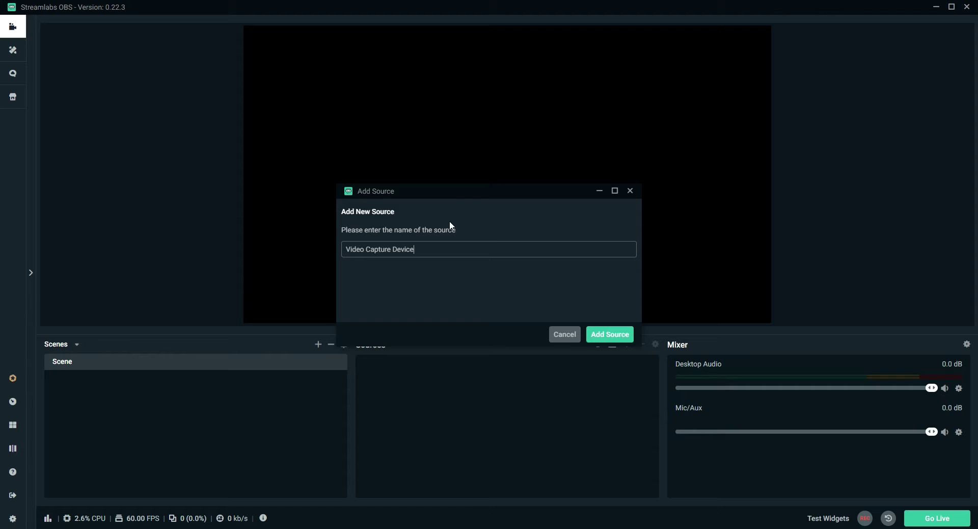
pyautogui.moveTo(425, 244); pyautogui.dragTo(349, 269)
pyautogui.click(437, 251)
pyautogui.click(616, 339)
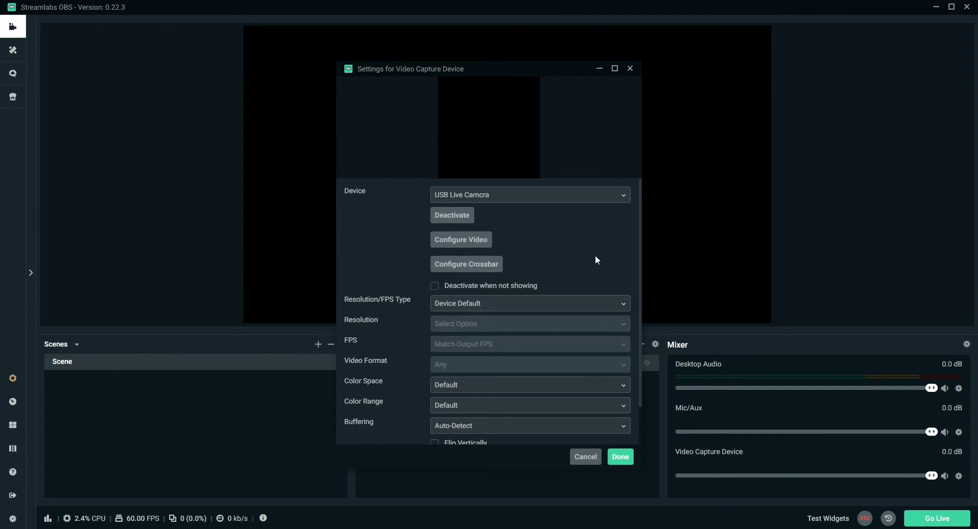
# - Set the device to FHD Capture with custom audio from Digital Audio Interface (FHD Capture)
pyautogui.click(604, 196)
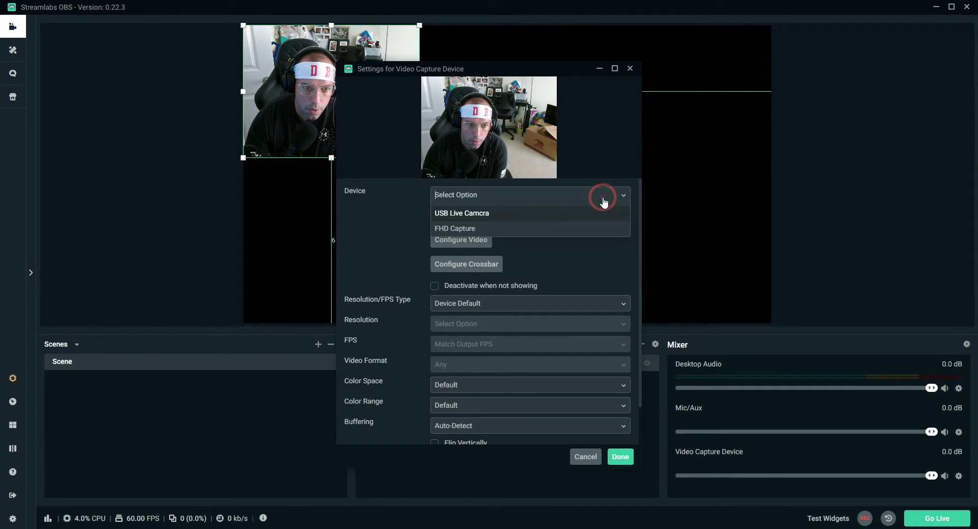
pyautogui.click(475, 228)
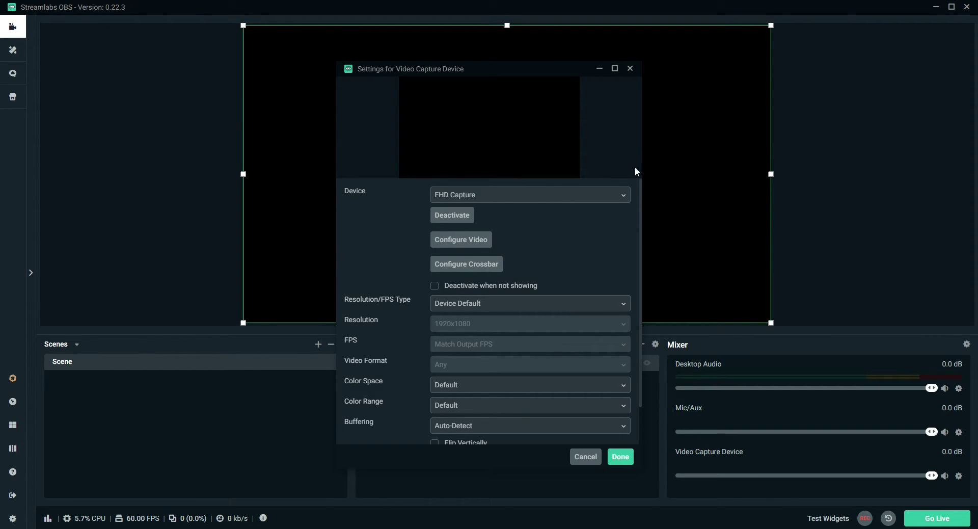
pyautogui.scroll(-2, 511, 300)
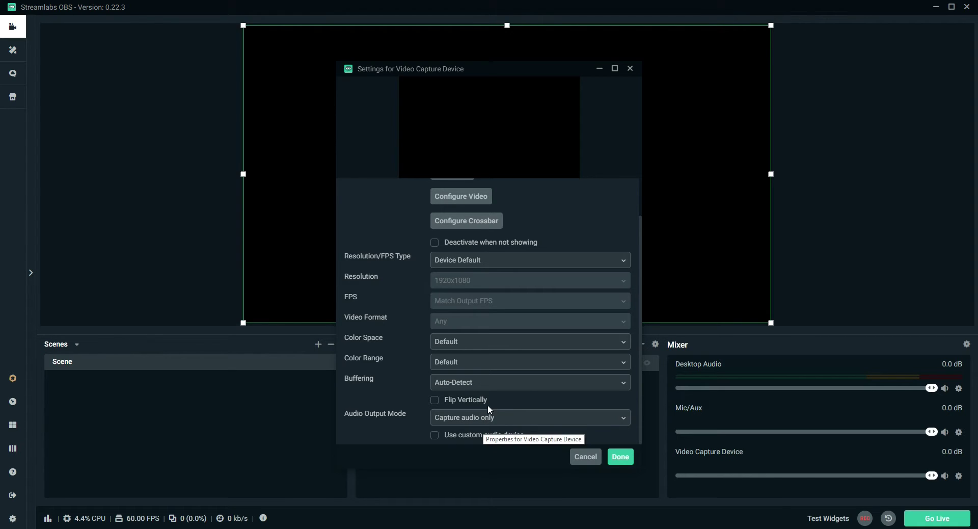
pyautogui.click(436, 435)
pyautogui.scroll(-1, 520, 434)
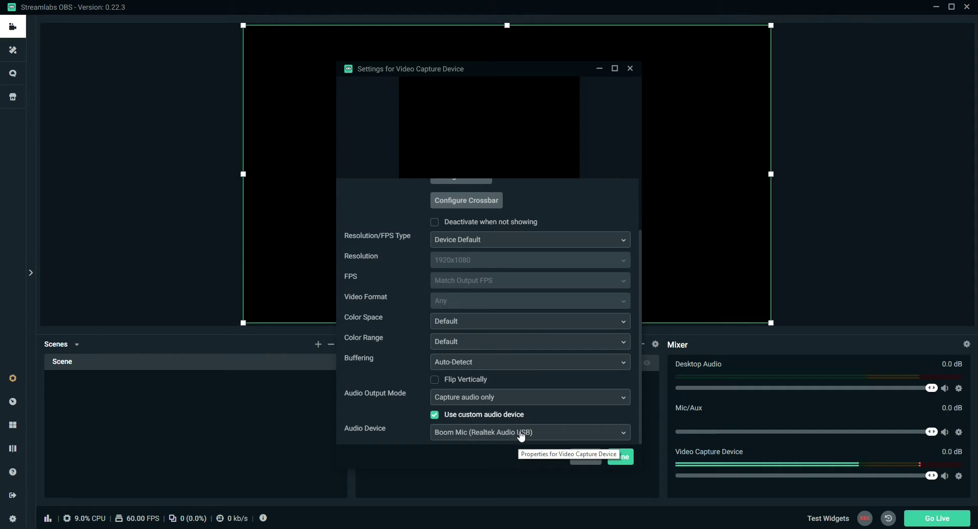
pyautogui.click(520, 433)
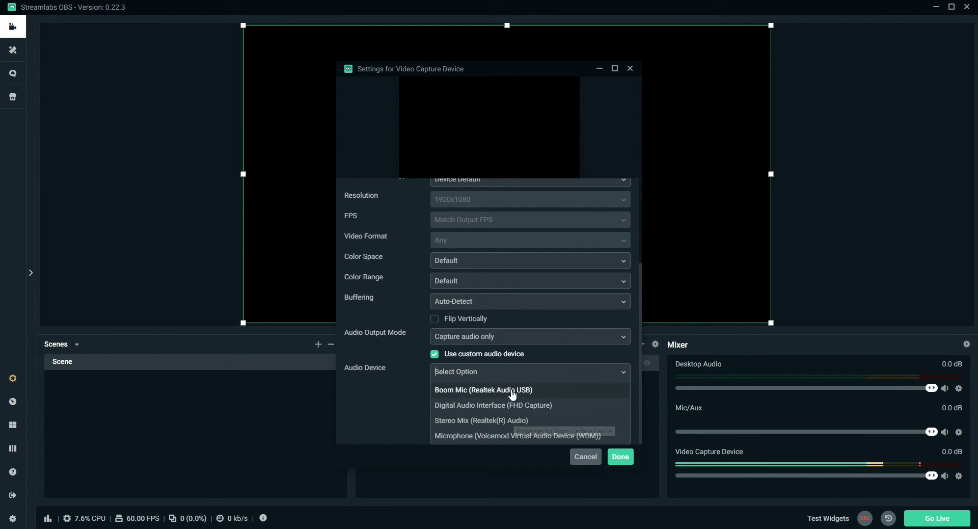
pyautogui.click(537, 405)
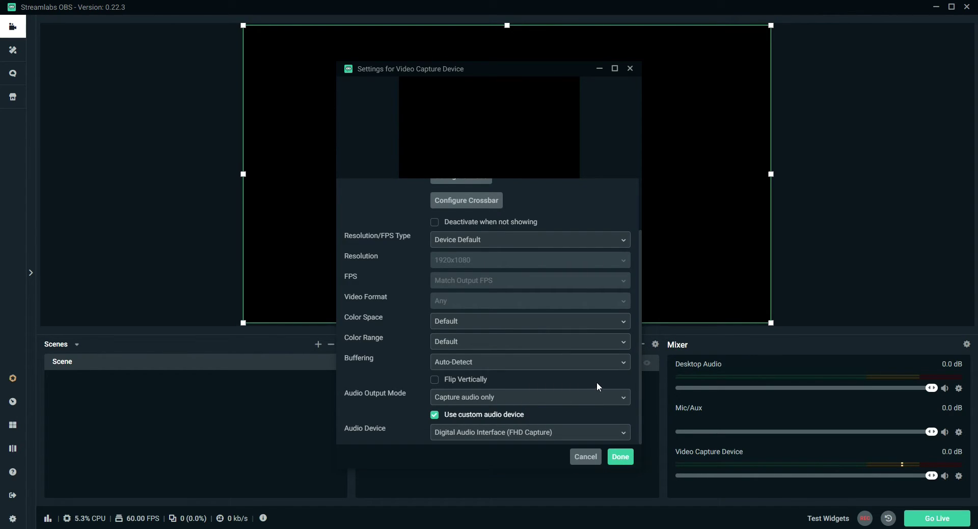
pyautogui.click(621, 457)
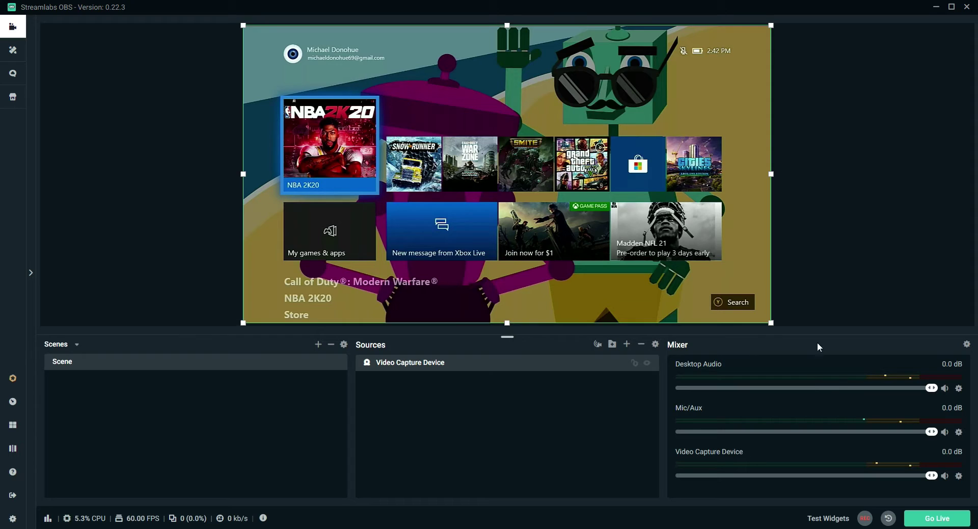
# - Mute Video Capture Device in the Mixer
pyautogui.click(945, 476)
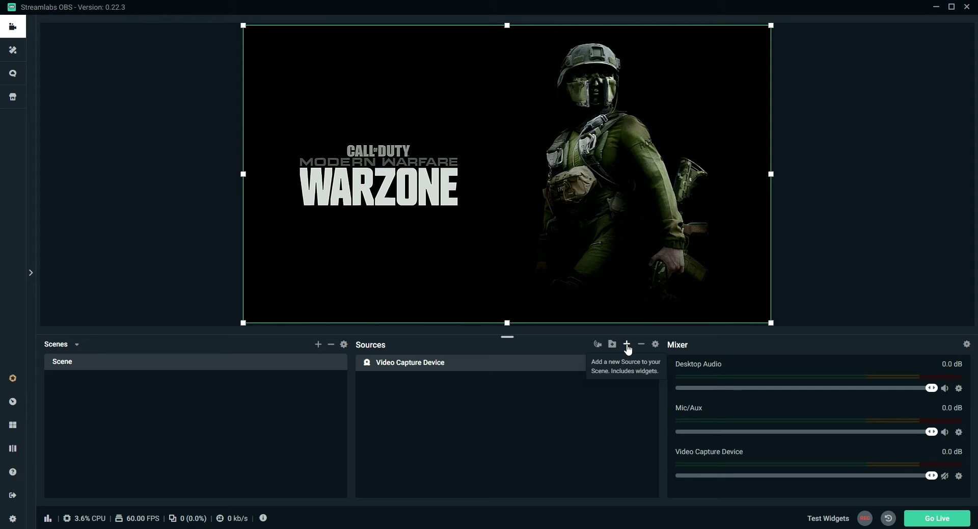
# - Add a new Video Capture Device source named 'webcam' instead of reusing the existing one
pyautogui.click(627, 345)
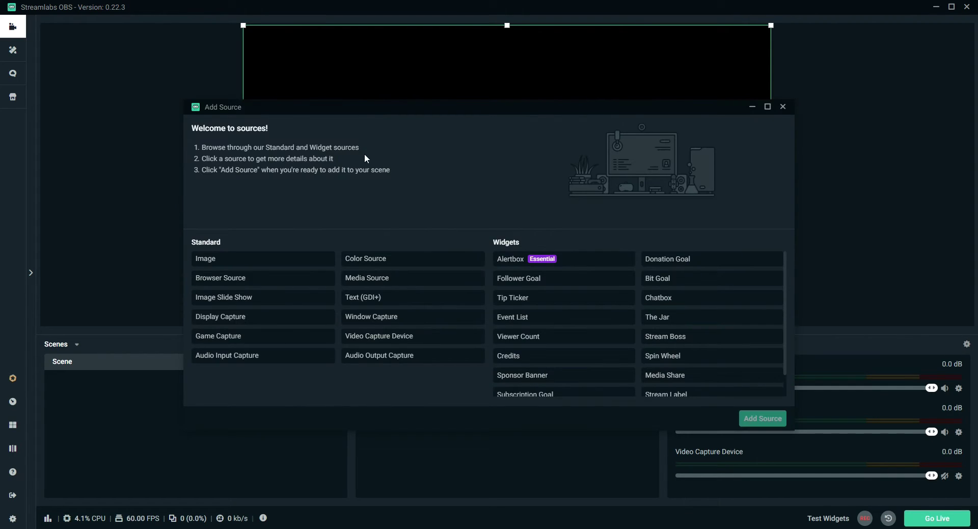
pyautogui.click(409, 337)
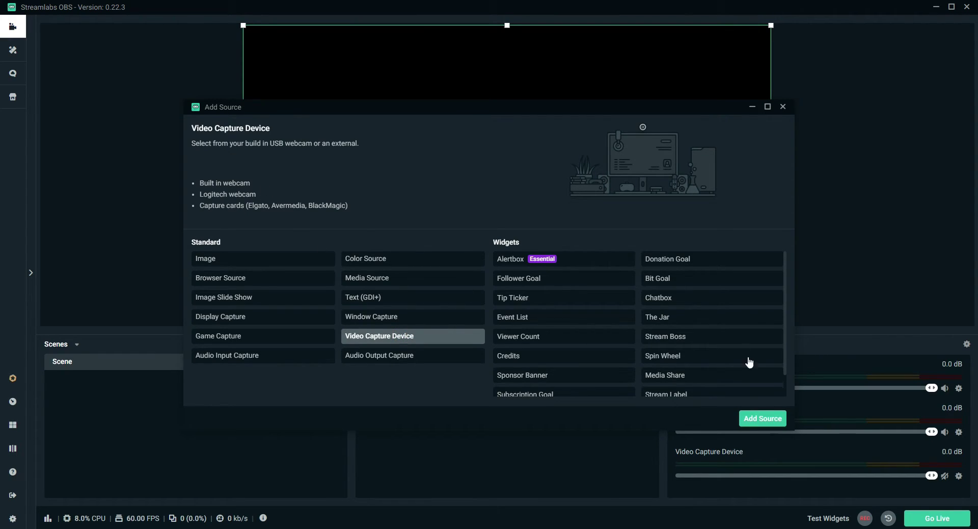
pyautogui.click(763, 418)
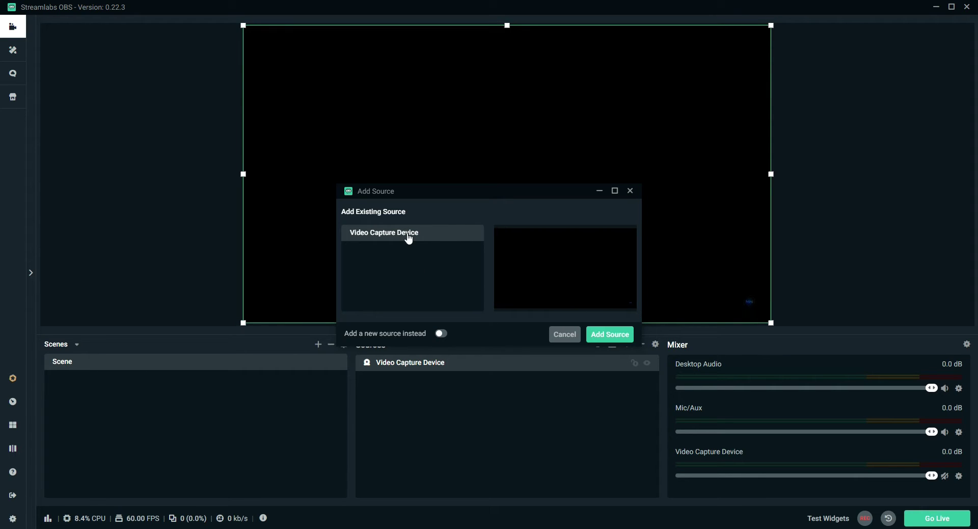
pyautogui.click(441, 334)
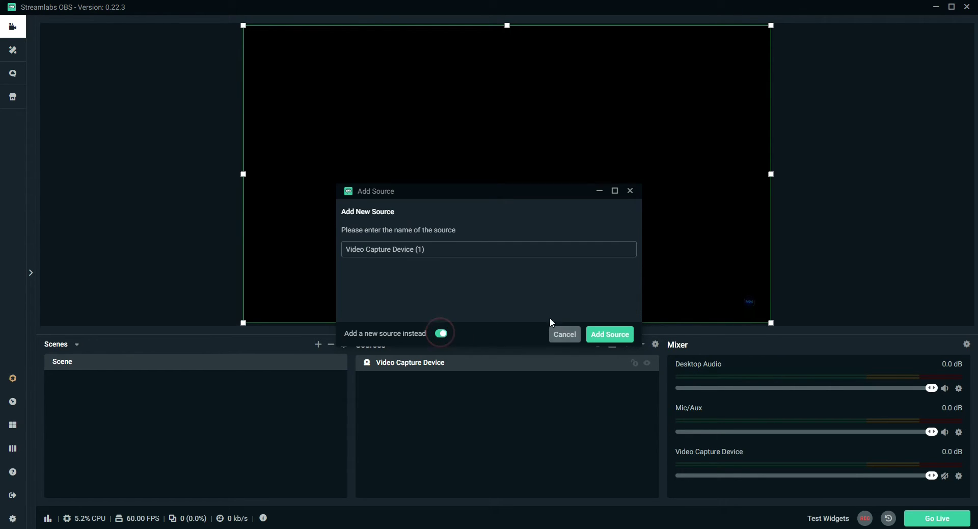
pyautogui.moveTo(444, 250); pyautogui.dragTo(229, 222)
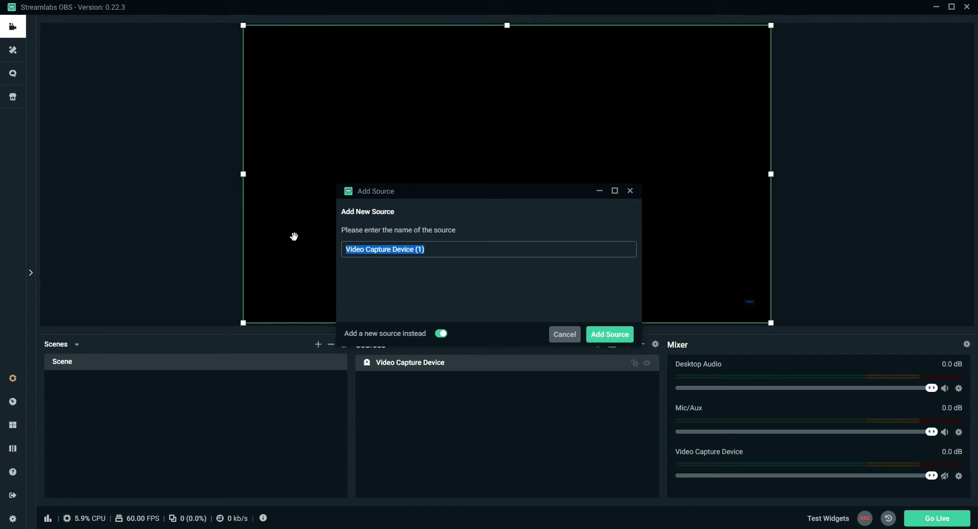
pyautogui.write('webcam')
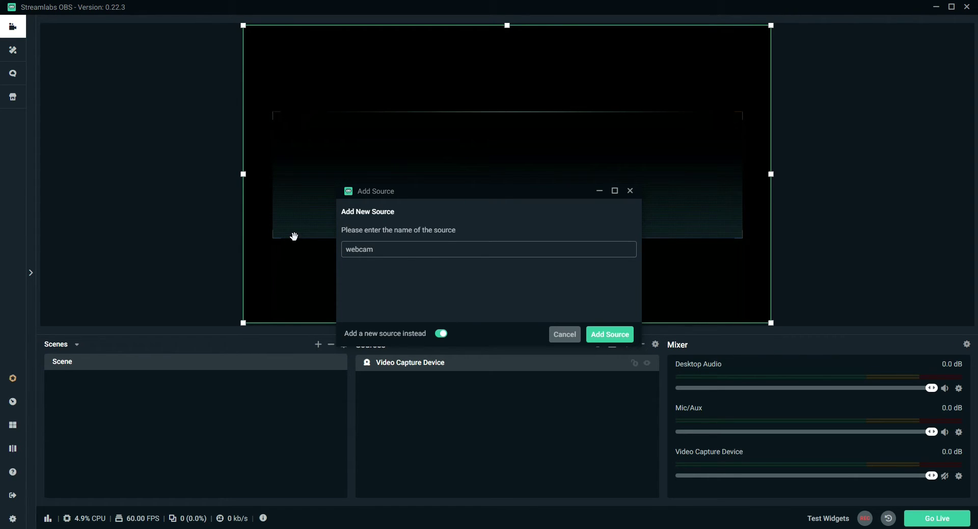
pyautogui.click(621, 335)
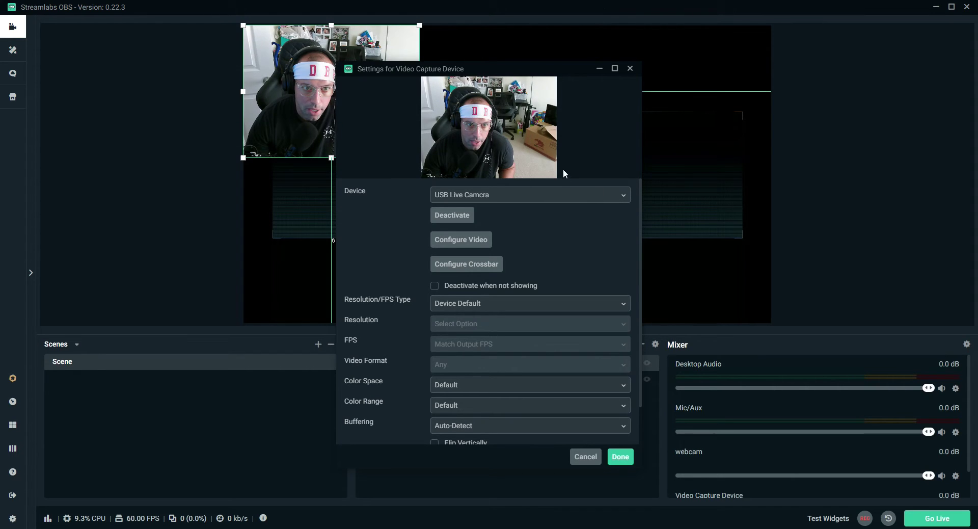
# - Confirm the webcam settings and move the overlay partway down the canvas's left edge
pyautogui.scroll(-1, 596, 306)
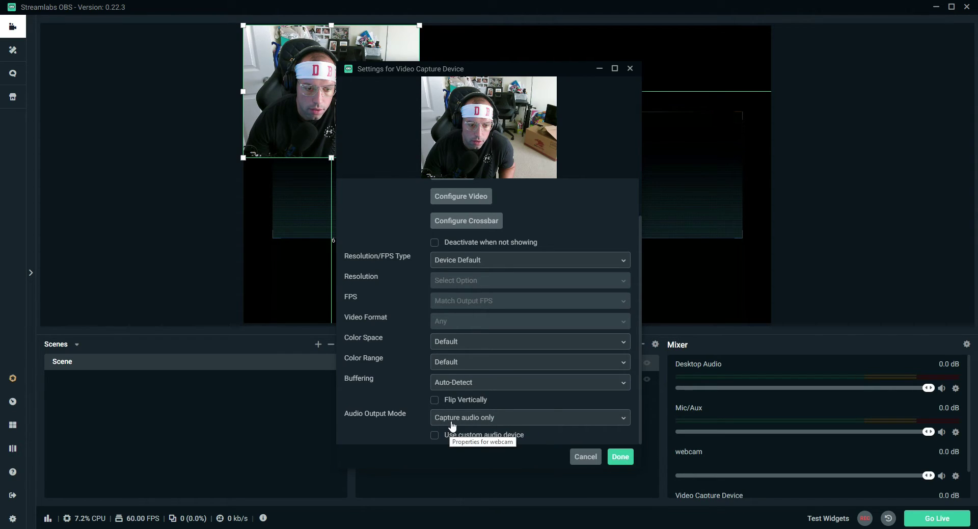
pyautogui.click(619, 457)
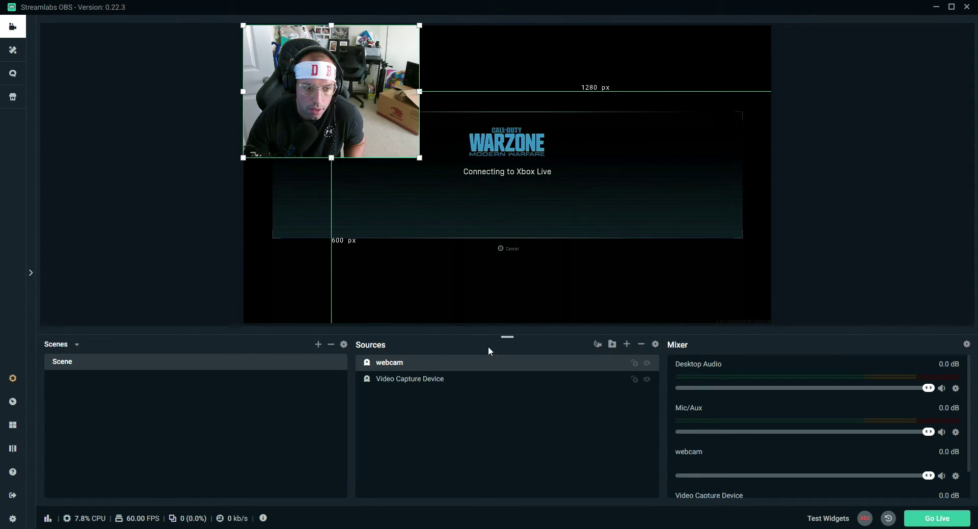
pyautogui.moveTo(369, 106); pyautogui.dragTo(337, 268)
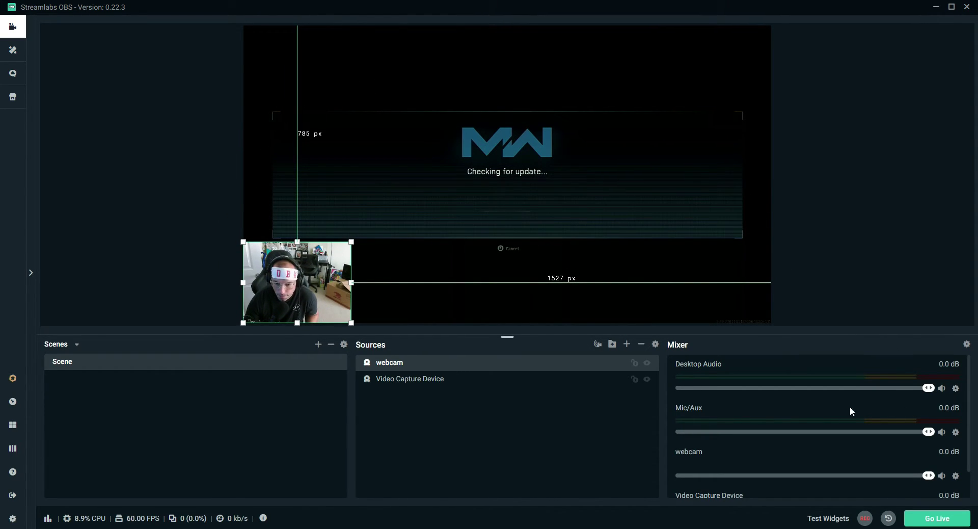
# - Mute the webcam row in the Mixer
pyautogui.scroll(-2, 853, 398)
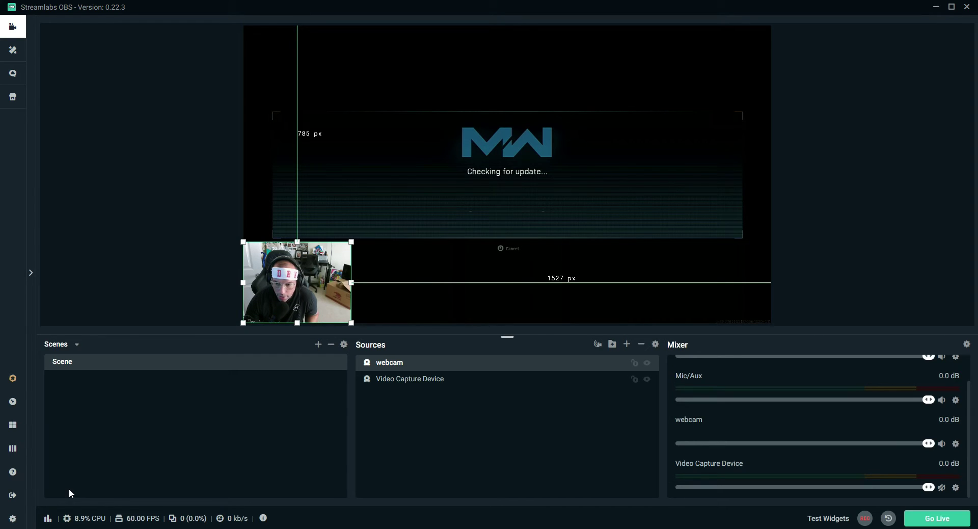
pyautogui.click(942, 443)
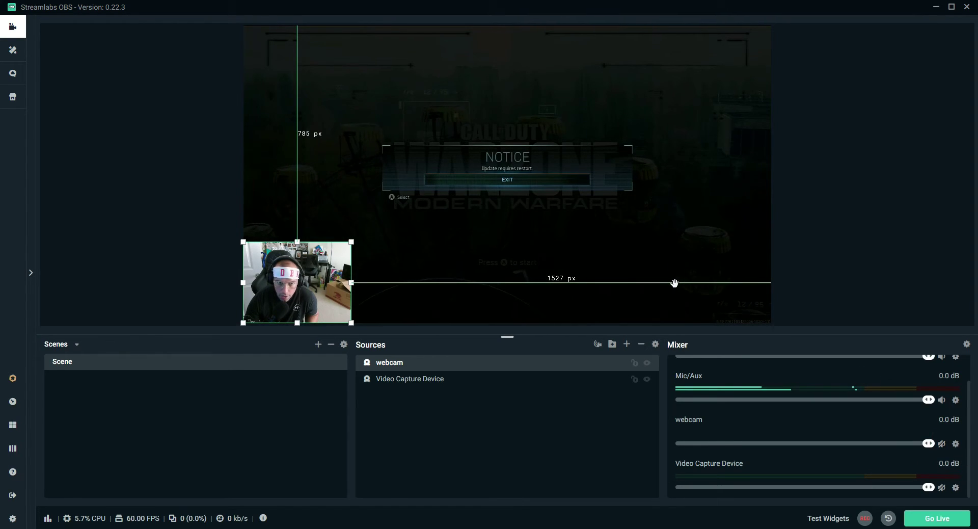
pyautogui.scroll(2, 871, 406)
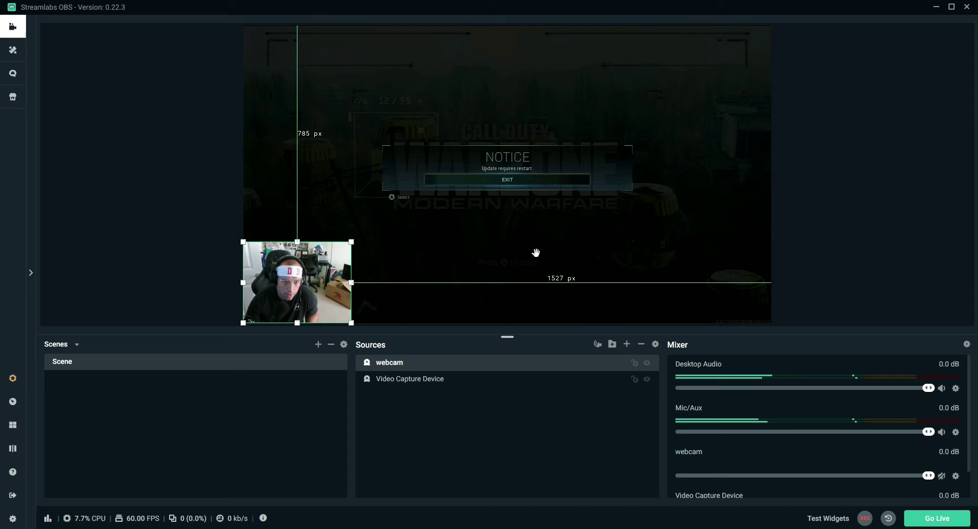
pyautogui.scroll(-2, 904, 443)
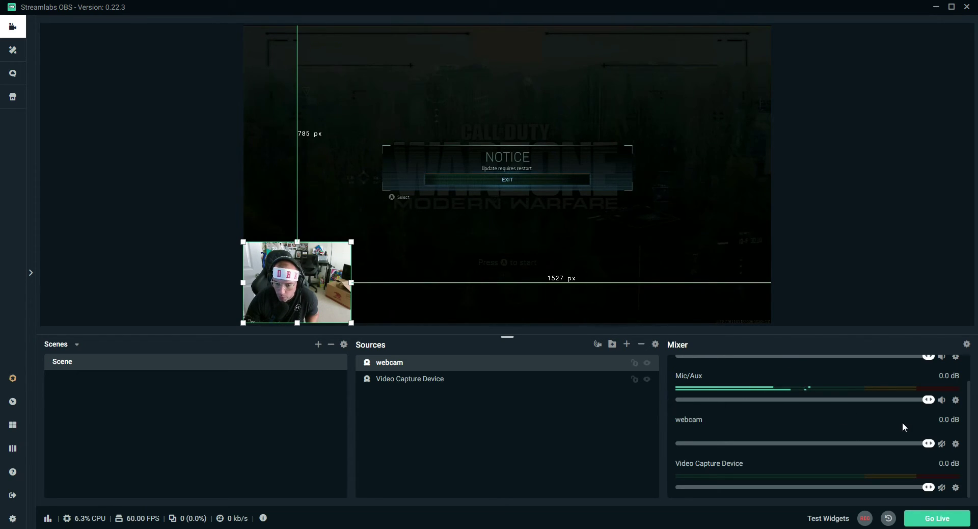
pyautogui.scroll(2, 897, 422)
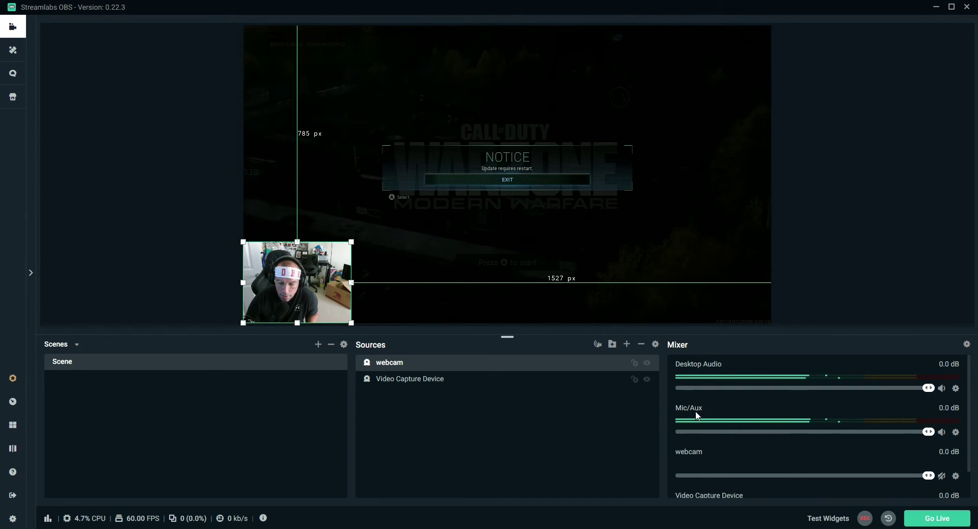
# - Switch the Mic/Aux input device to Boom Mic (Realtek Audio USB) in its properties
pyautogui.click(956, 432)
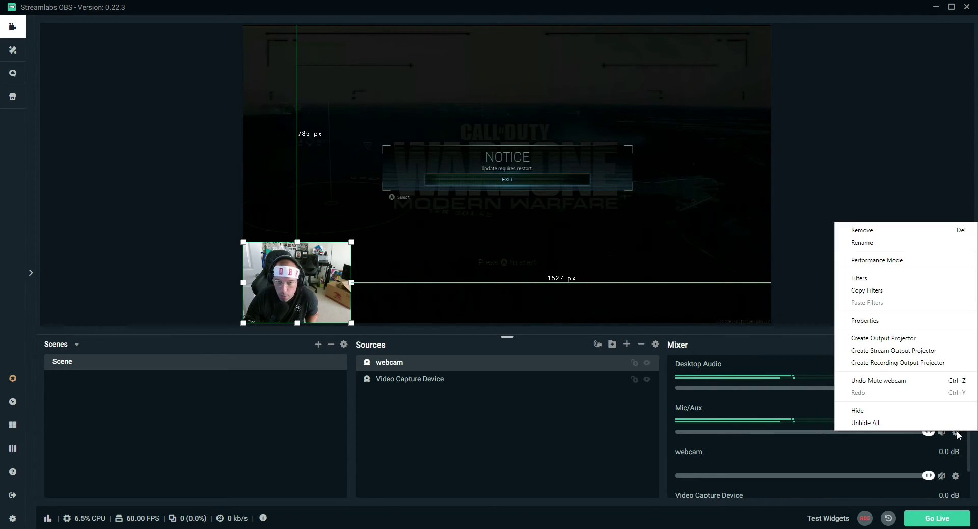
pyautogui.click(878, 328)
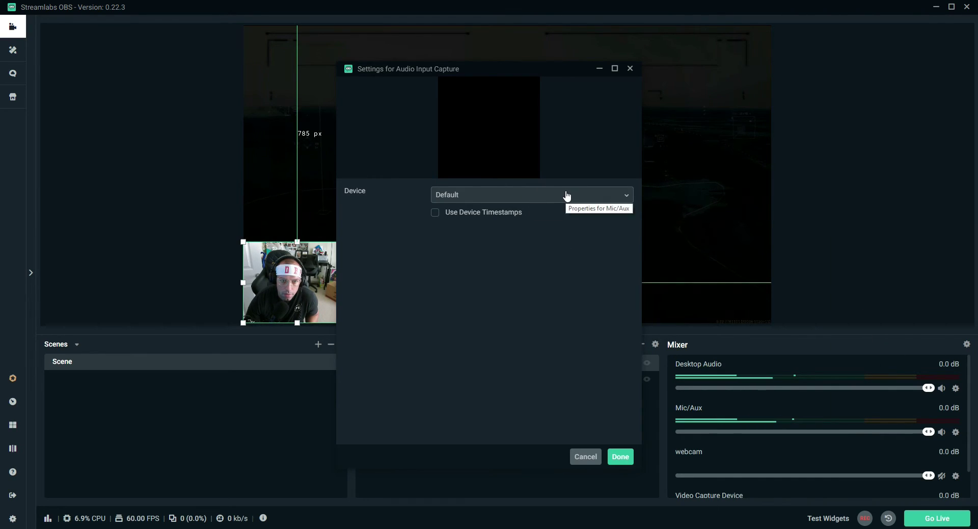
pyautogui.click(566, 194)
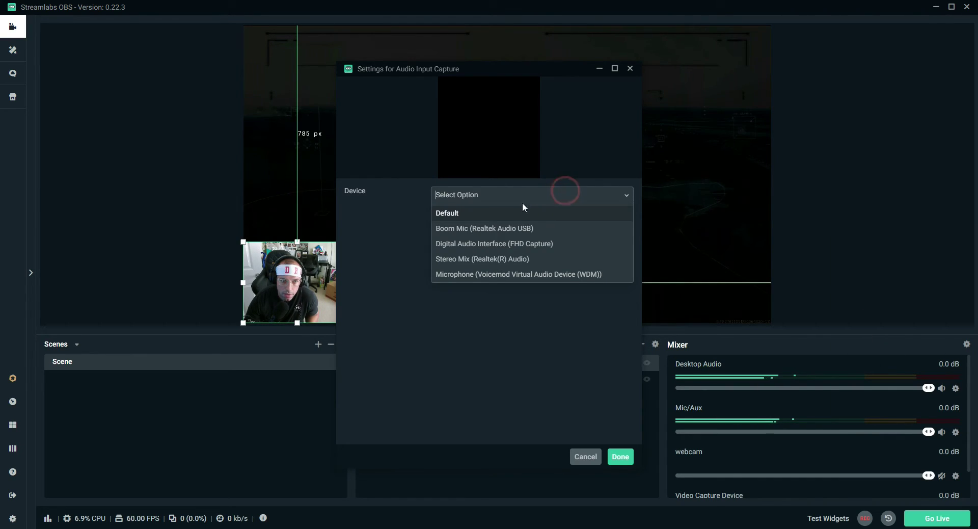
pyautogui.click(531, 230)
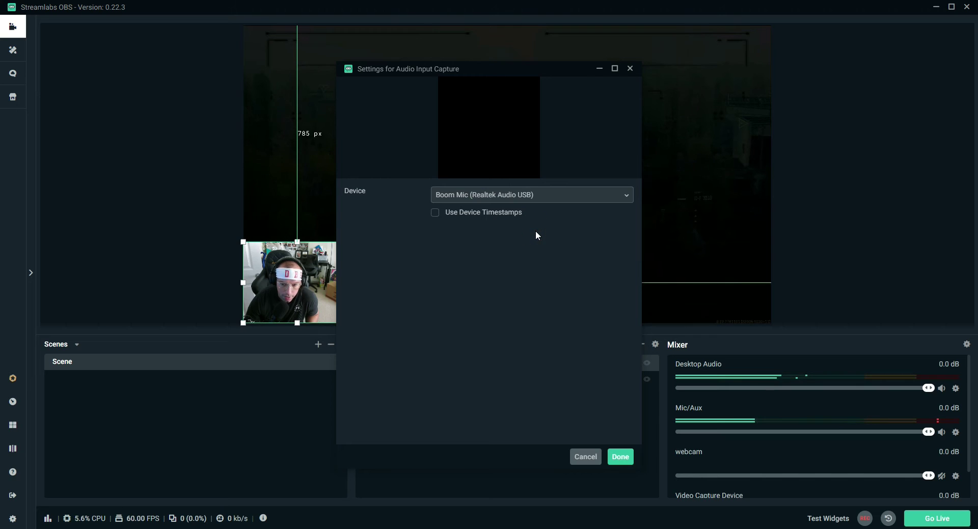
pyautogui.click(624, 452)
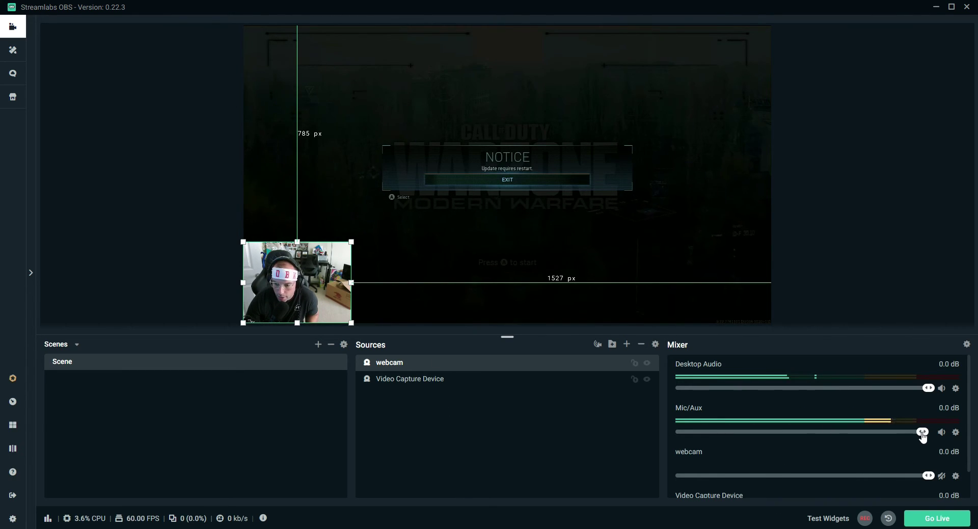
# - Drag the Mixer sliders so Mic/Aux sits at -27.0 dB and Desktop Audio at -37.3 dB
pyautogui.moveTo(928, 432); pyautogui.dragTo(771, 441)
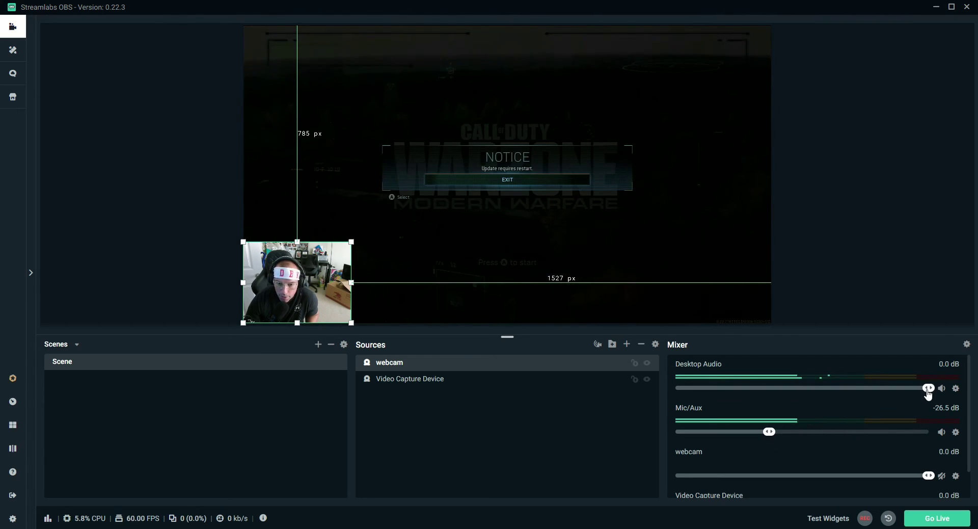
pyautogui.moveTo(928, 388); pyautogui.dragTo(727, 404)
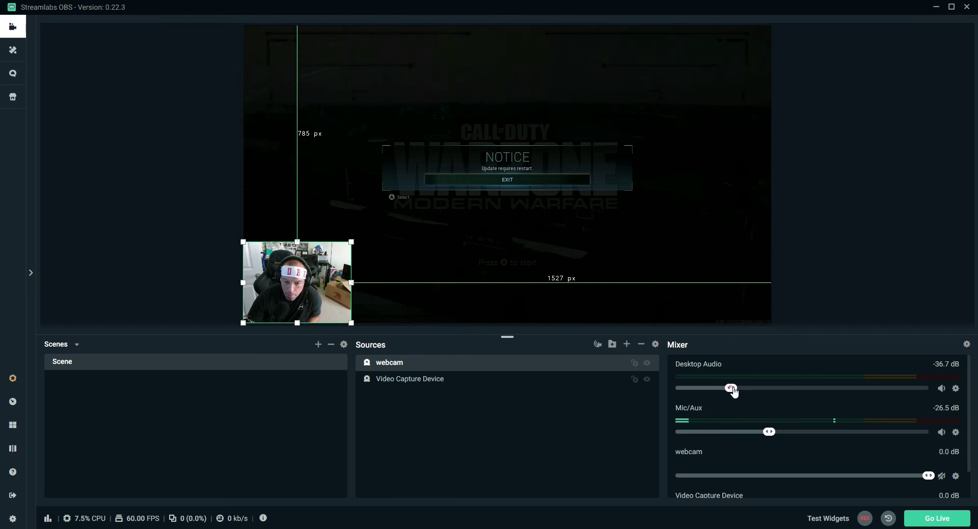
pyautogui.moveTo(727, 389)
pyautogui.mouseDown()
pyautogui.moveTo(817, 392)
pyautogui.moveTo(723, 395)
pyautogui.mouseUp()
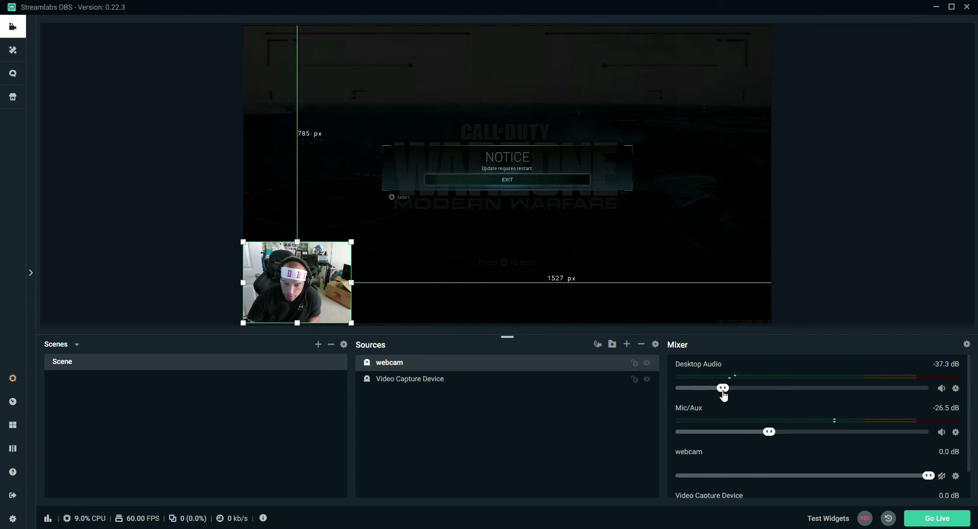
pyautogui.moveTo(769, 432)
pyautogui.mouseDown()
pyautogui.moveTo(826, 435)
pyautogui.moveTo(753, 436)
pyautogui.moveTo(767, 434)
pyautogui.mouseUp()
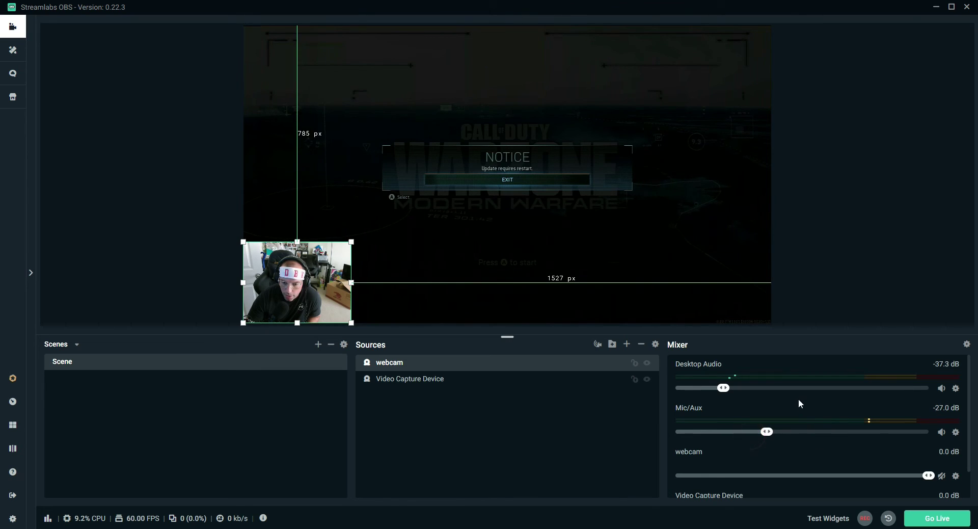
pyautogui.scroll(-2, 971, 412)
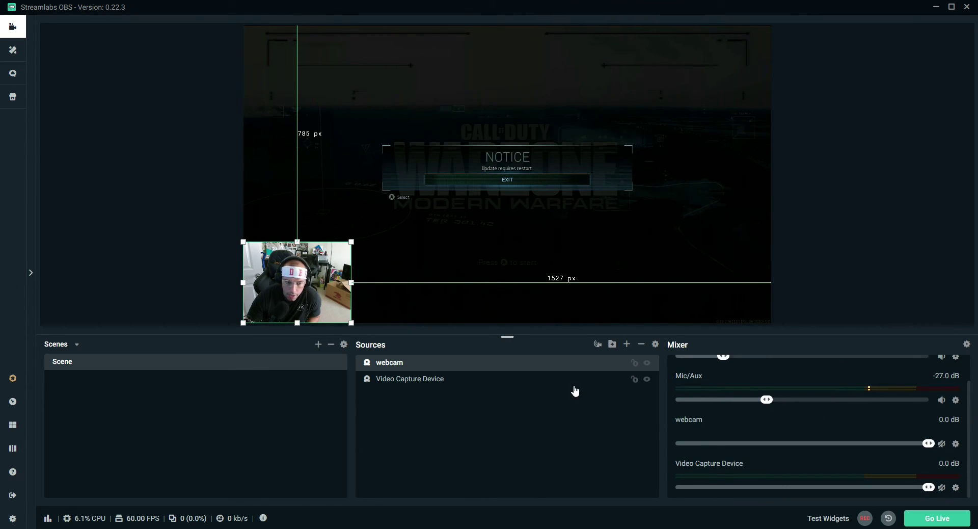
pyautogui.click(834, 426)
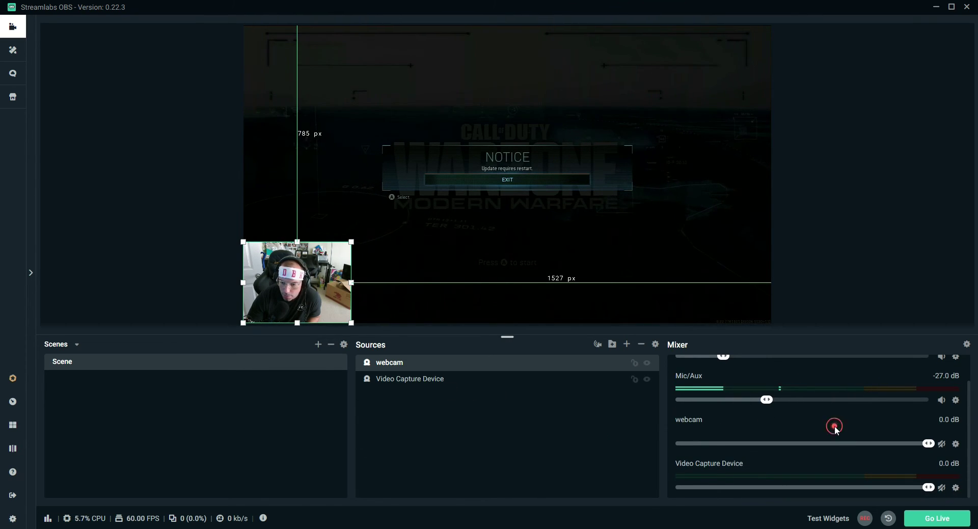
pyautogui.scroll(2, 874, 412)
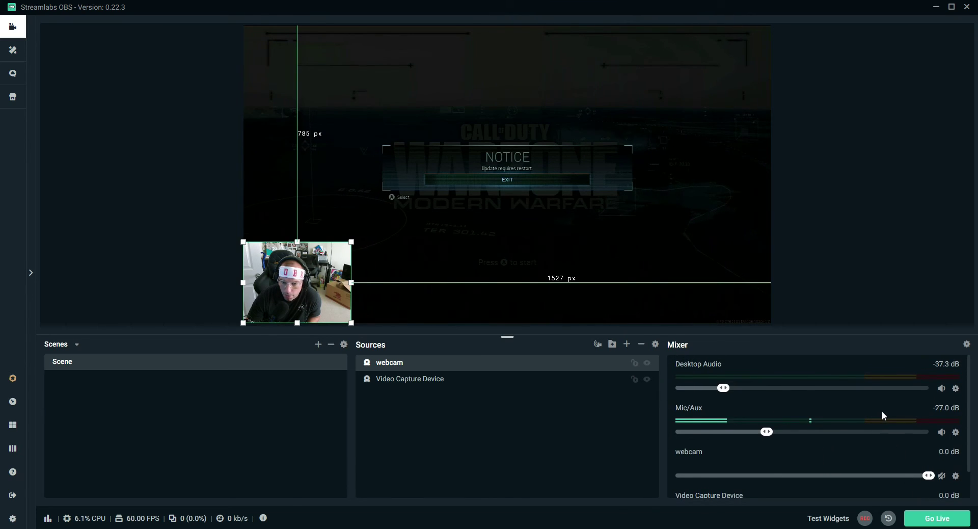
pyautogui.click(627, 345)
pyautogui.scroll(-1, 623, 276)
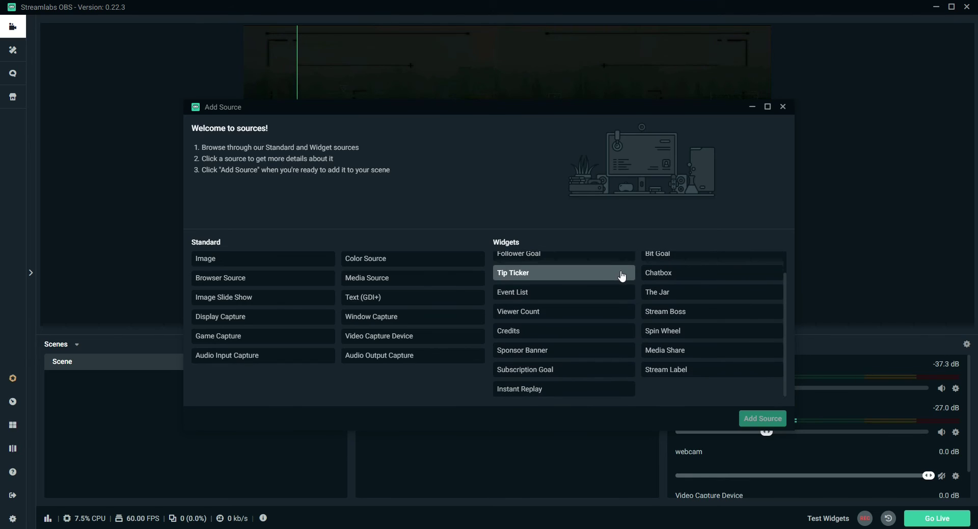
pyautogui.scroll(1, 622, 275)
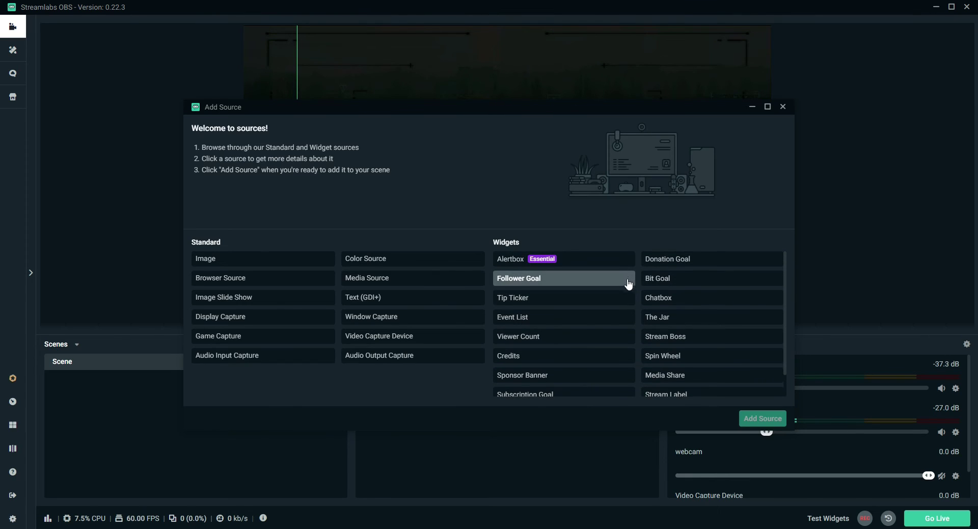
pyautogui.click(782, 108)
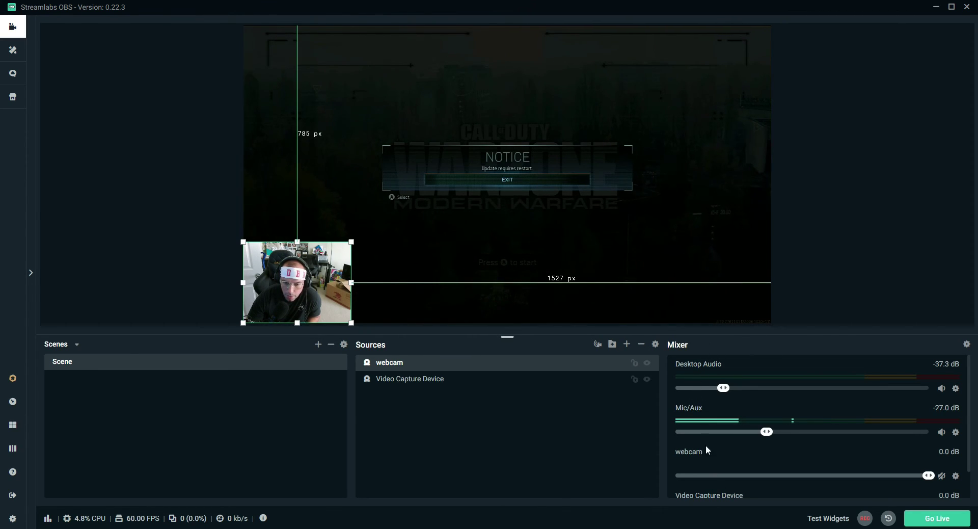
pyautogui.scroll(-1, 913, 383)
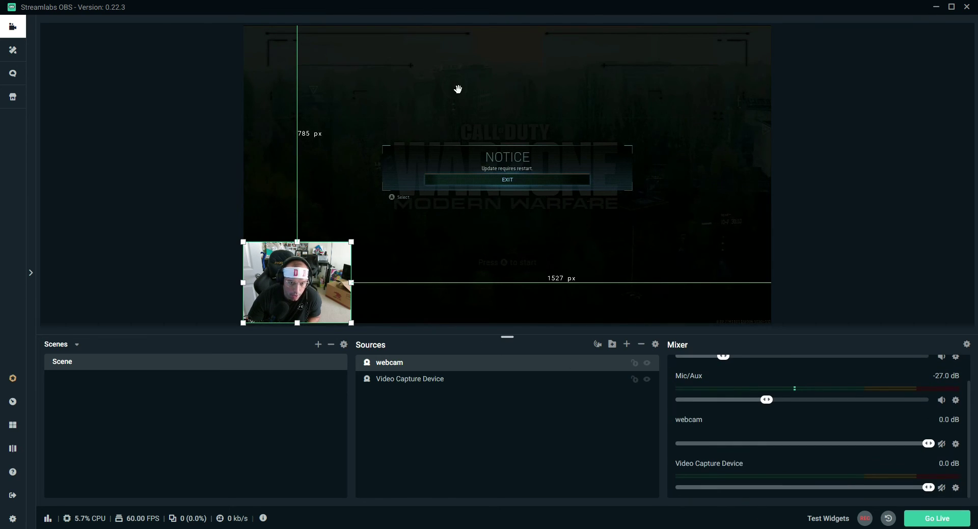
pyautogui.click(940, 515)
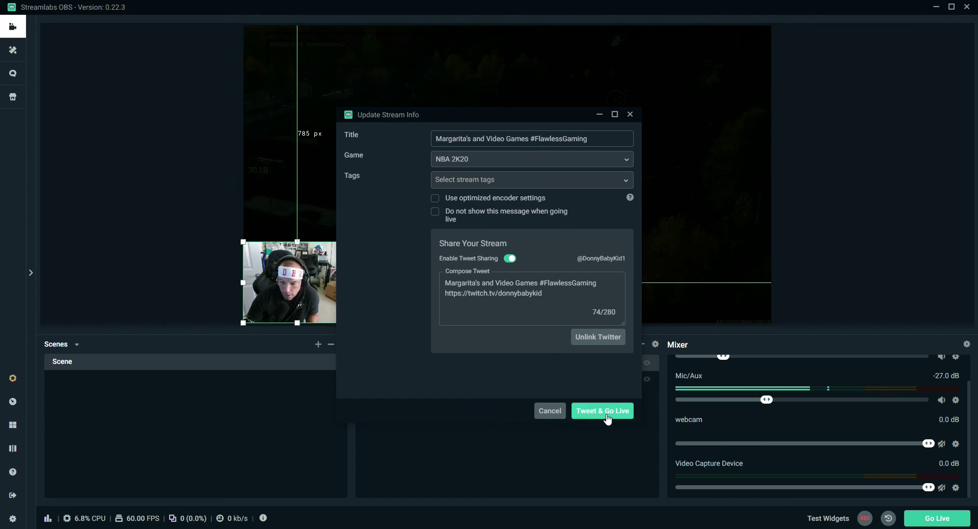
pyautogui.click(550, 411)
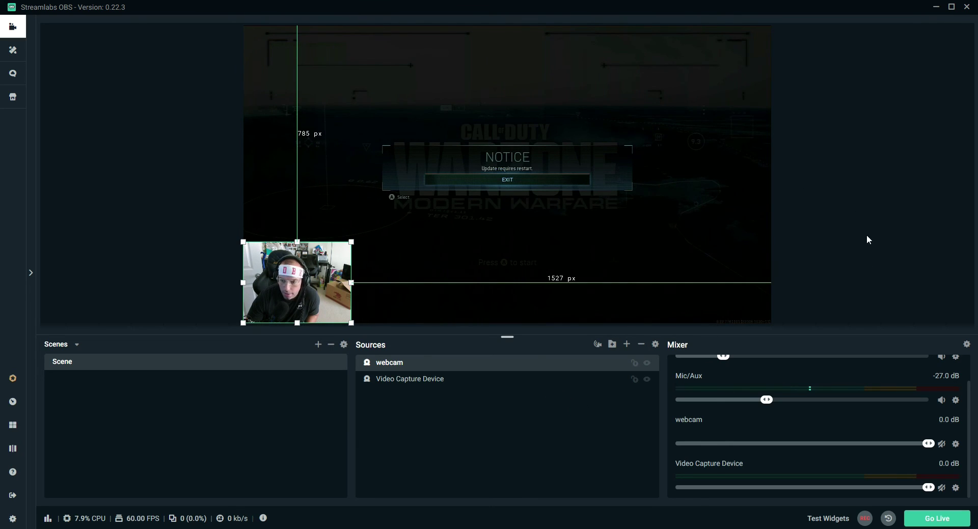